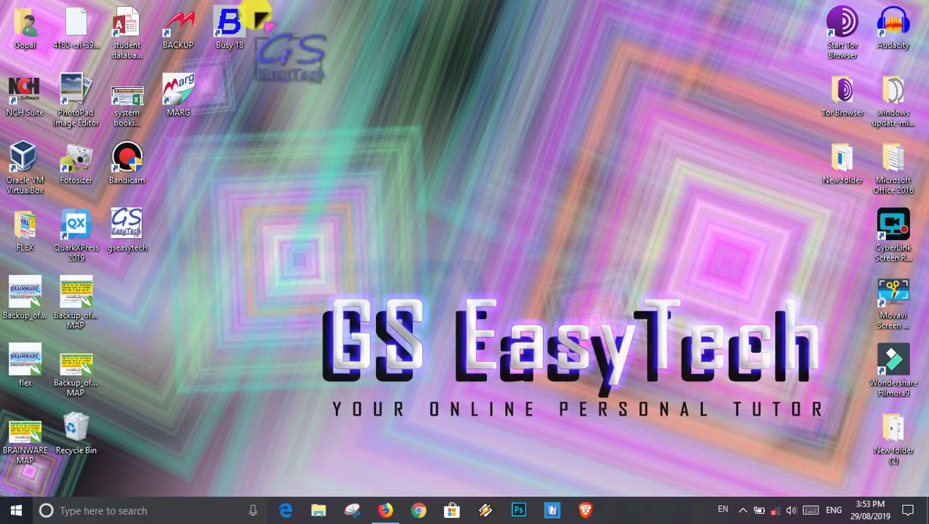
Launch the Busy 18 accounting program from the desktop
double_click(248, 20)
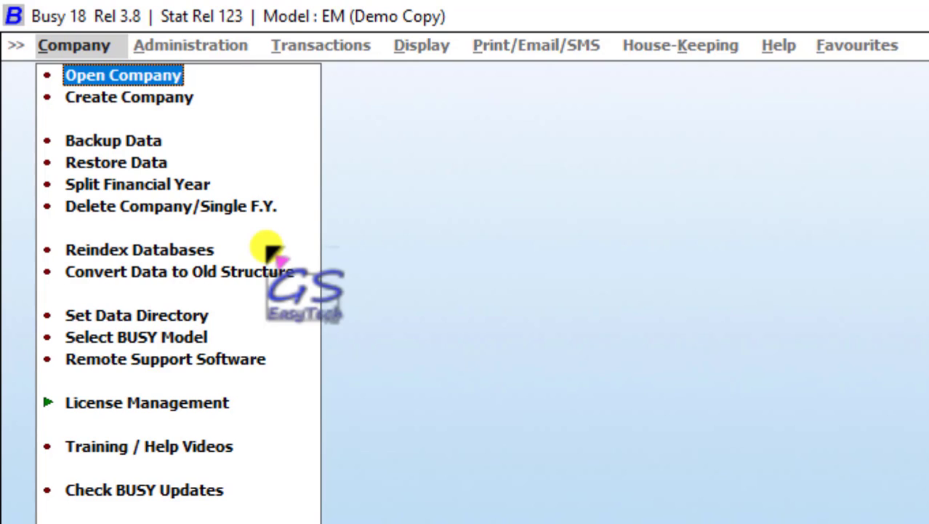
Look through the company-level commands, from opening and creating companies to backup, data directory, licence management and update checks
key("Down")
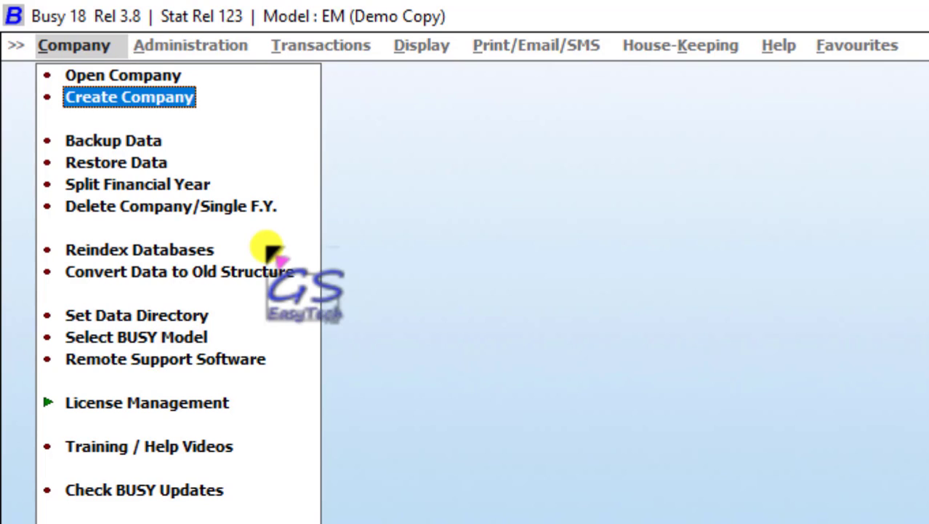
key("Down")
key("Down")
key("Down")
key("Down")
key("Down")
key("Down")
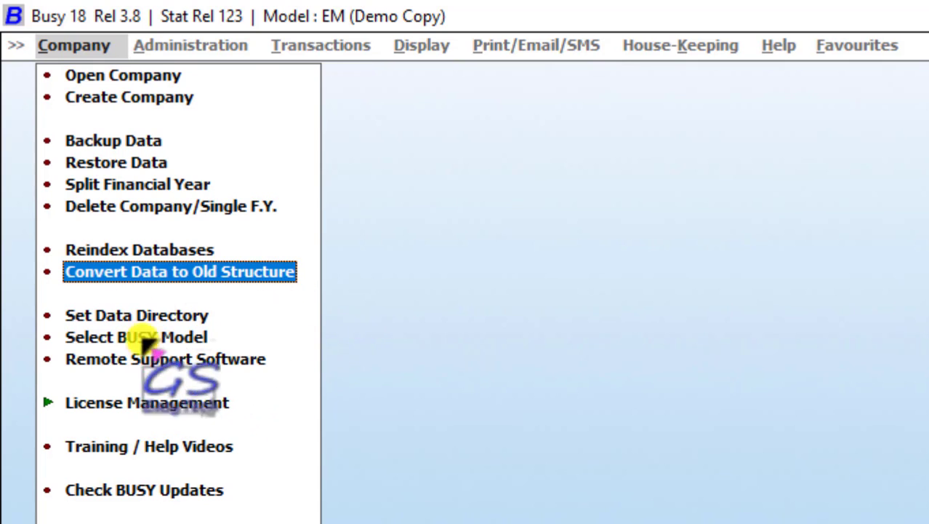
key("Down")
key("Down")
key("Down")
key("Down")
key("Down")
key("Down")
key("Down")
key("Down")
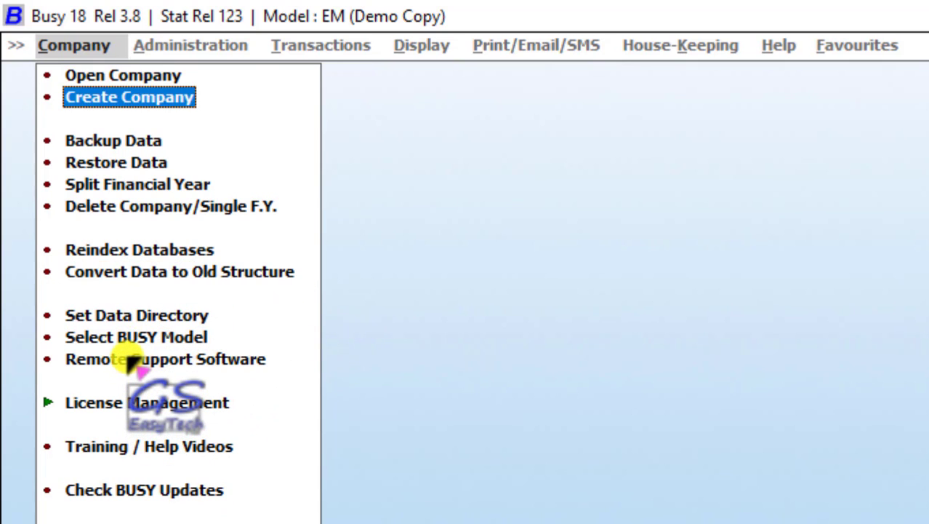
key("Down")
key("Down")
key("Down")
key("Down")
key("Down")
key("Down")
key("Down")
key("Down")
key("Down")
key("Down")
key("Down")
key("Down")
key("Down")
key("Down")
key("Down")
key("Down")
key("Down")
key("Down")
key("Down")
key("Down")
key("Down")
key("Down")
key("Down")
key("Down")
key("Down")
key("Down")
key("Down")
key("Down")
key("Up")
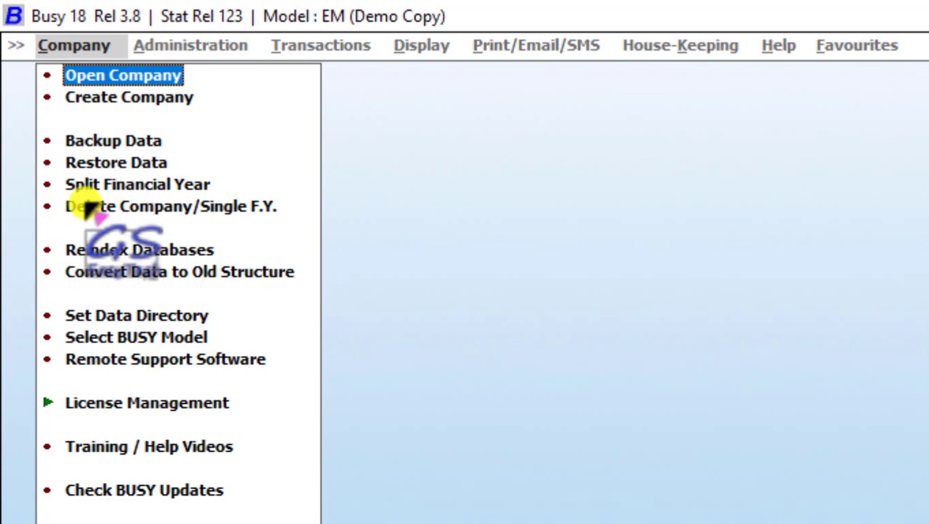
key("Down")
key("Down")
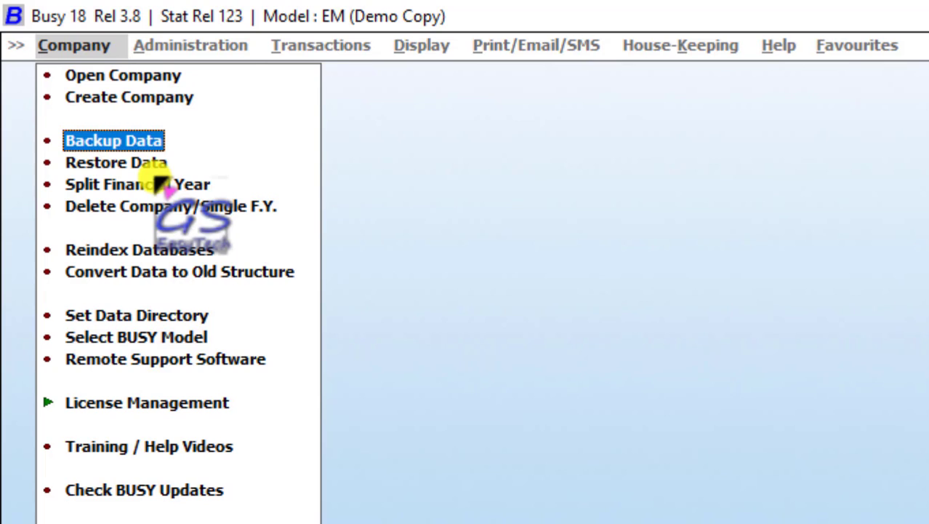
Open the company Gs easytech for financial year 2019-2020, logging in with user name 1 and the account password
key("Up")
key("Up")
key("Return")
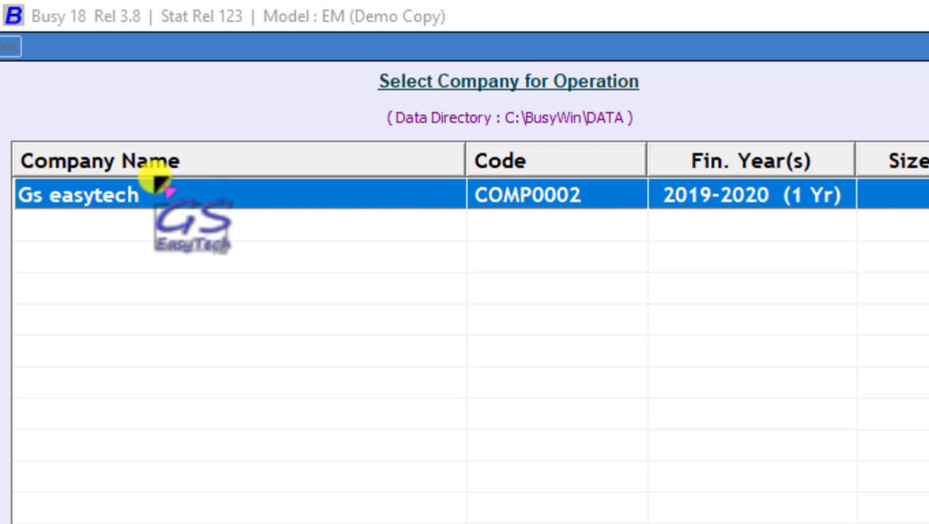
key("Return")
type("1")
key("Return")
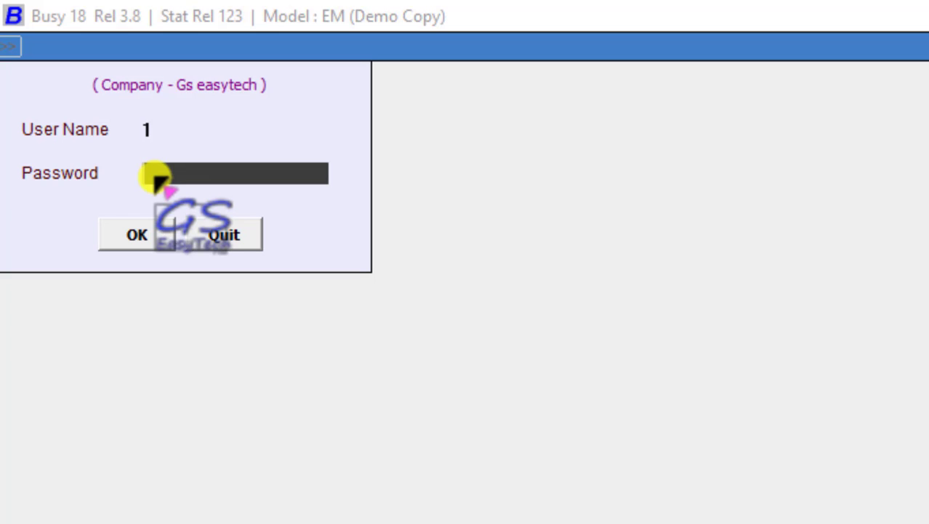
type("1")
key("Return")
key("Return")
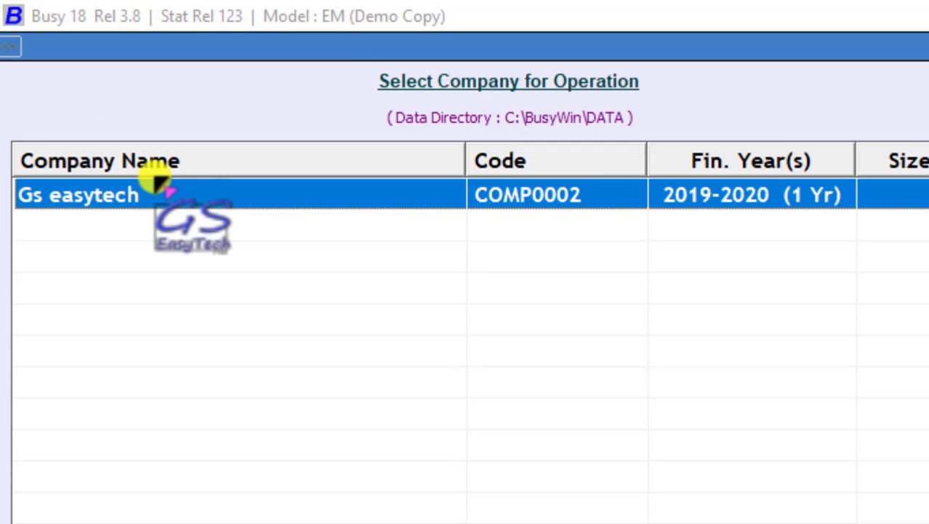
Look through the Administration, Display, Add-On and Transactions commands of the opened company
key("alt+a")
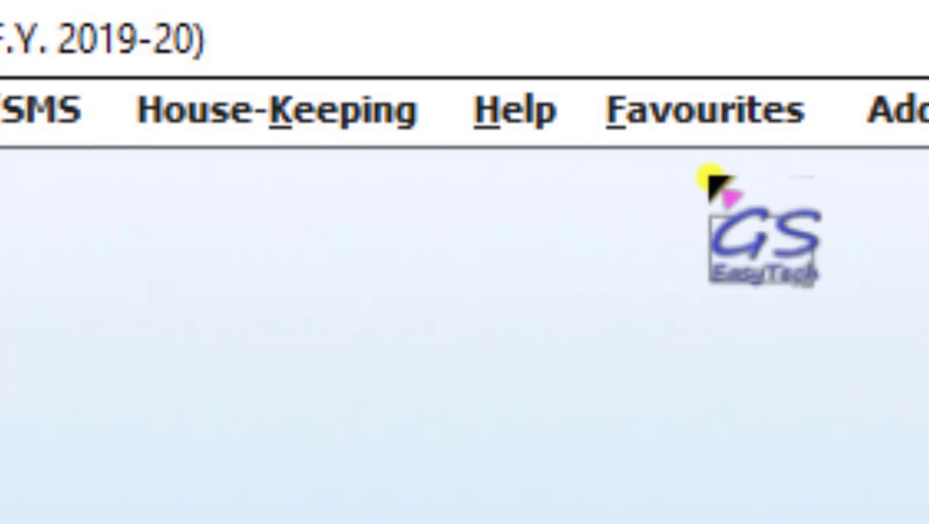
key("alt+a")
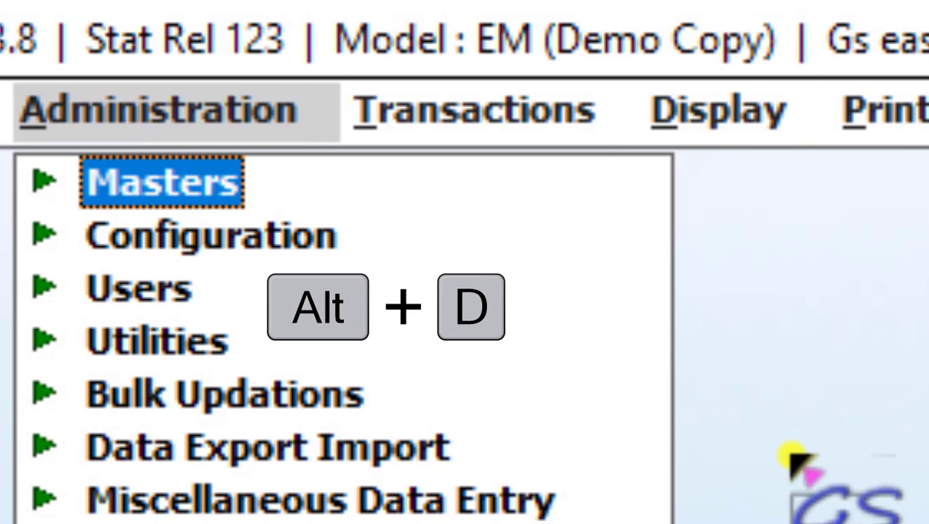
key("alt+d")
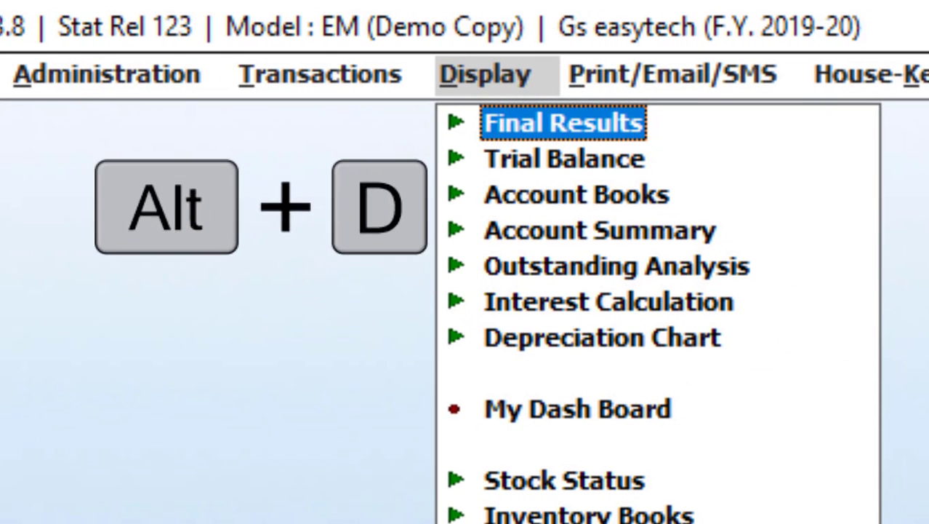
key("alt+o")
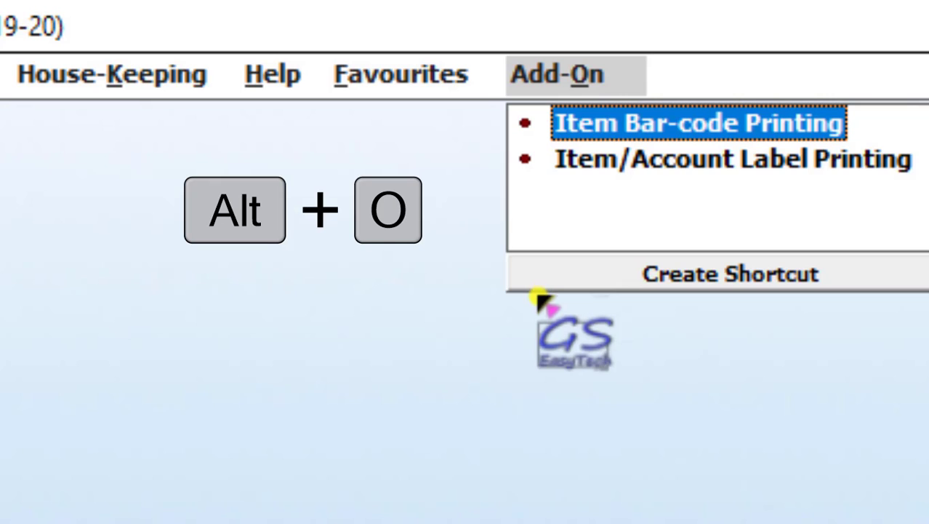
key("alt+t")
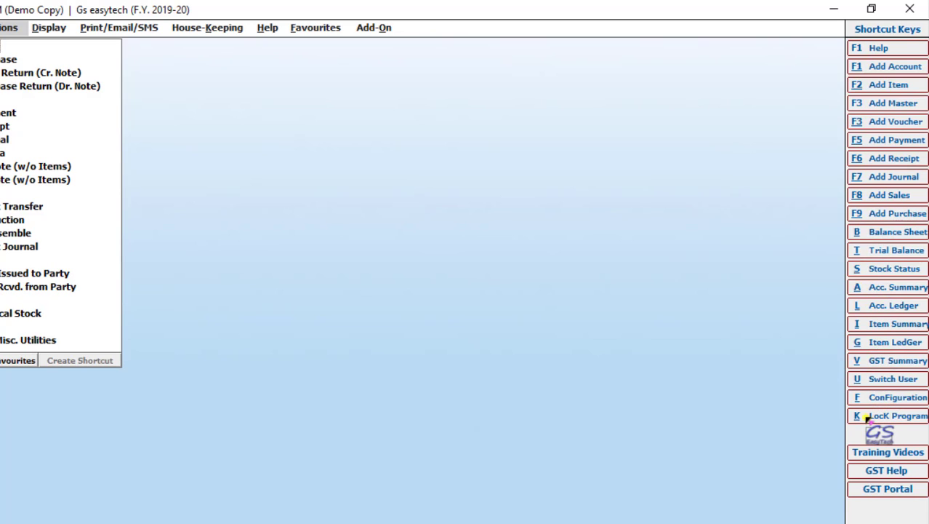
View the main page of the BUSY 18 User's Manual and close it
left_click(873, 61)
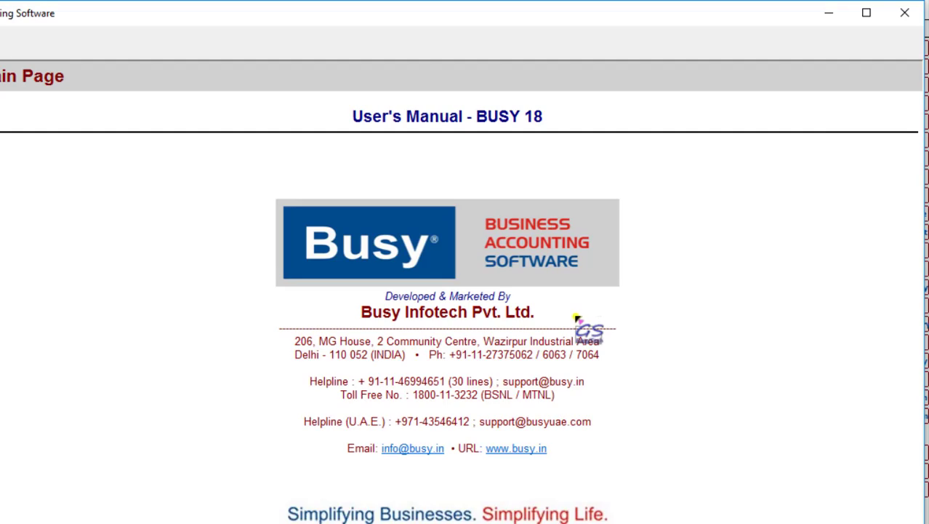
left_click(905, 14)
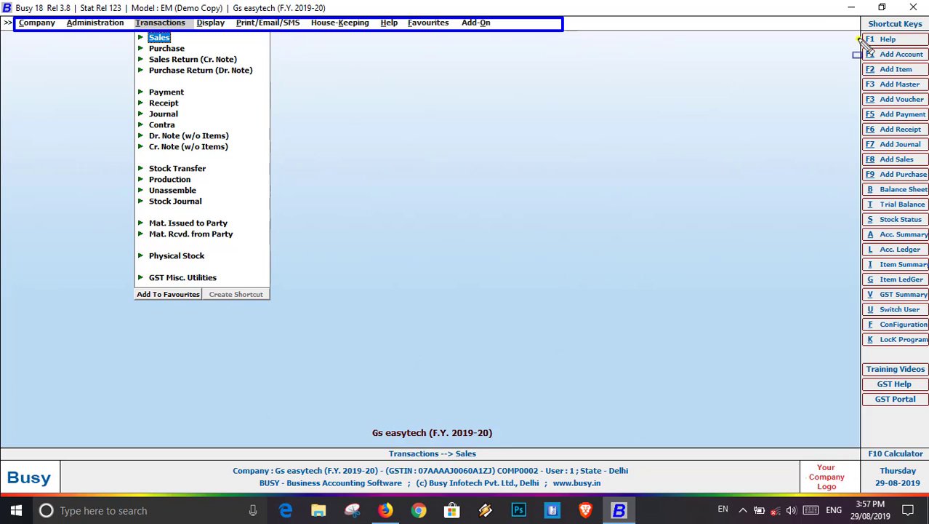
View the blank Add Account Master form, close it, and bring up the form for adding an item
mouse_move(858, 30)
left_mouse_down()
mouse_move(928, 369)
mouse_move(928, 357)
left_mouse_up()
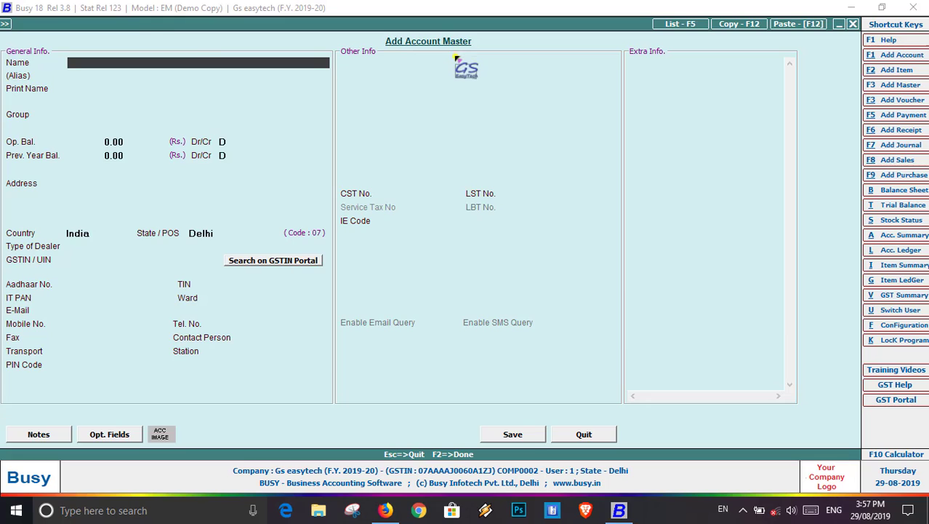
key("Escape")
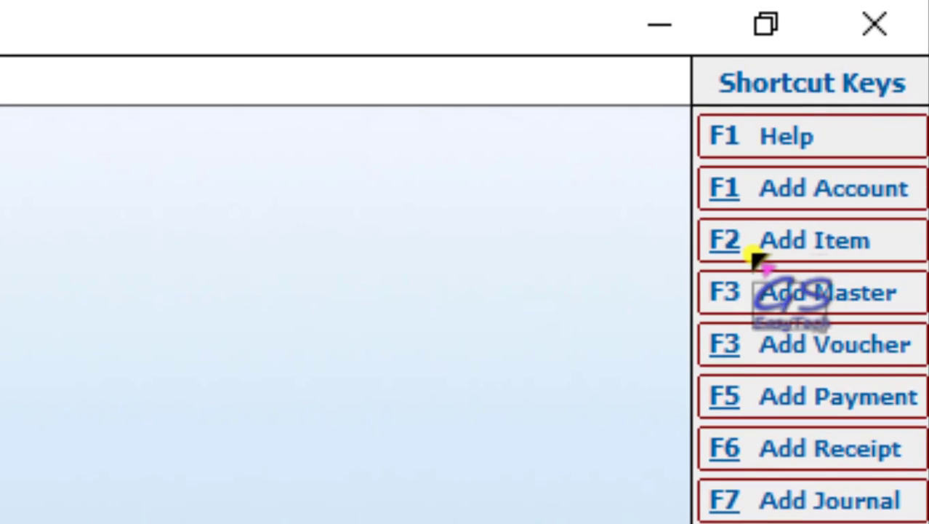
left_click(756, 251)
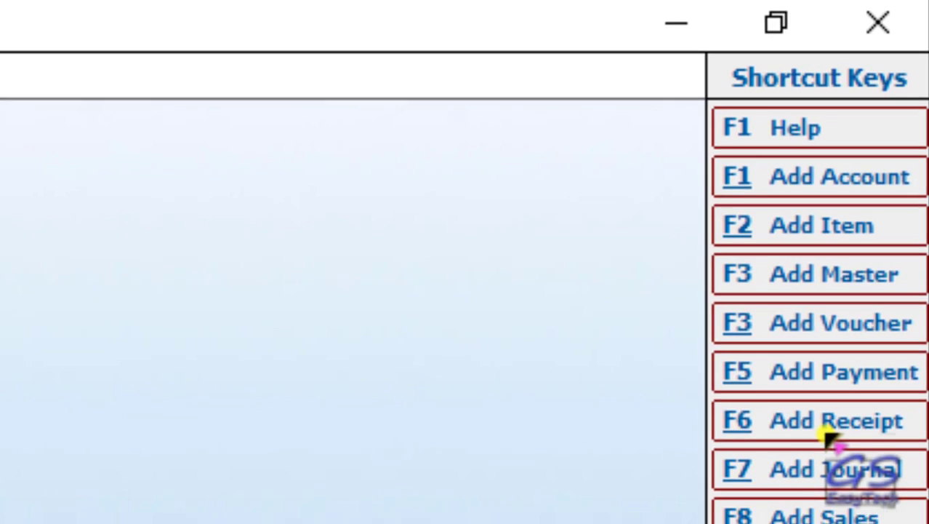
Browse the master types available for adding, including Unit, Unit Conversion and Bill Sundry, and quit the list
key("F3")
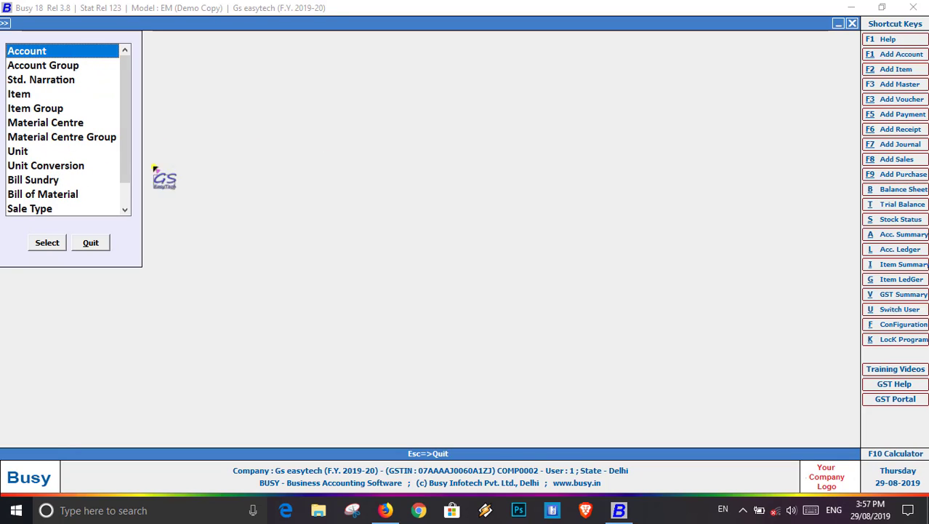
key("u")
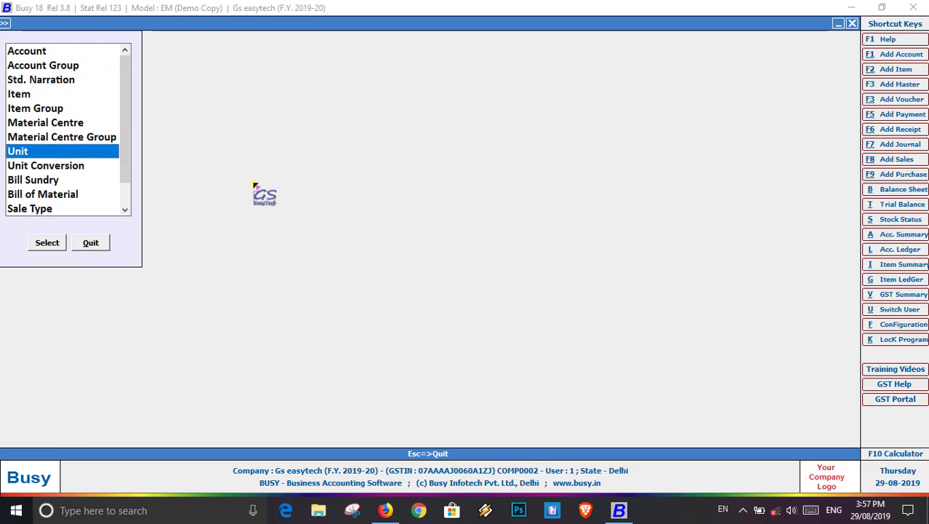
key("Down")
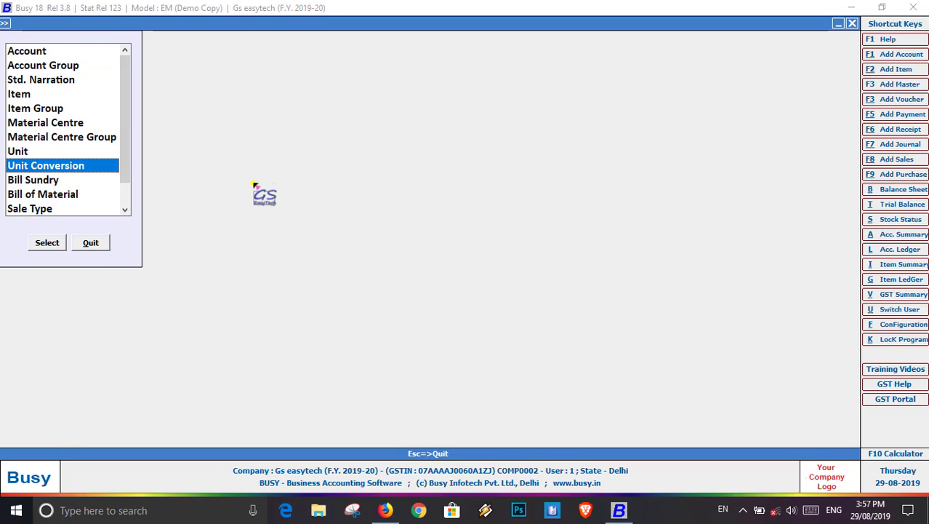
key("Down")
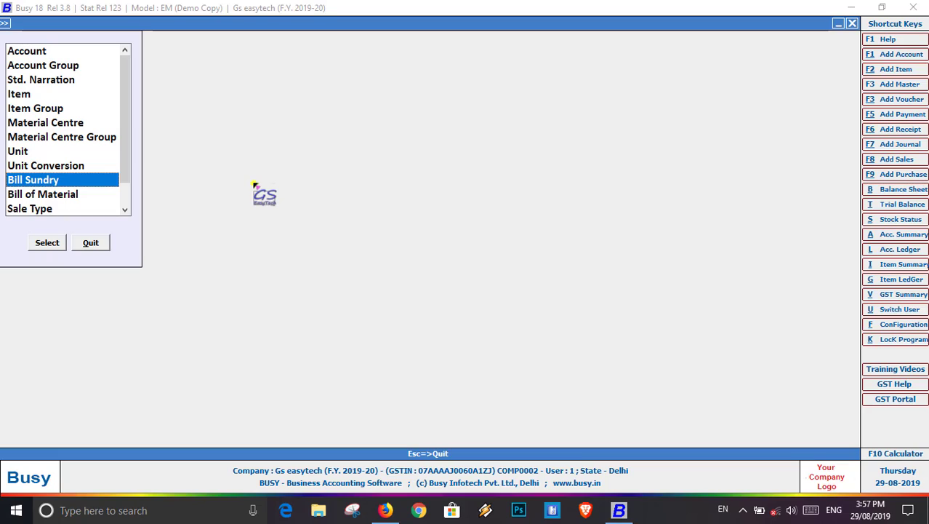
key("Down")
key("Up")
key("Down")
key("Home")
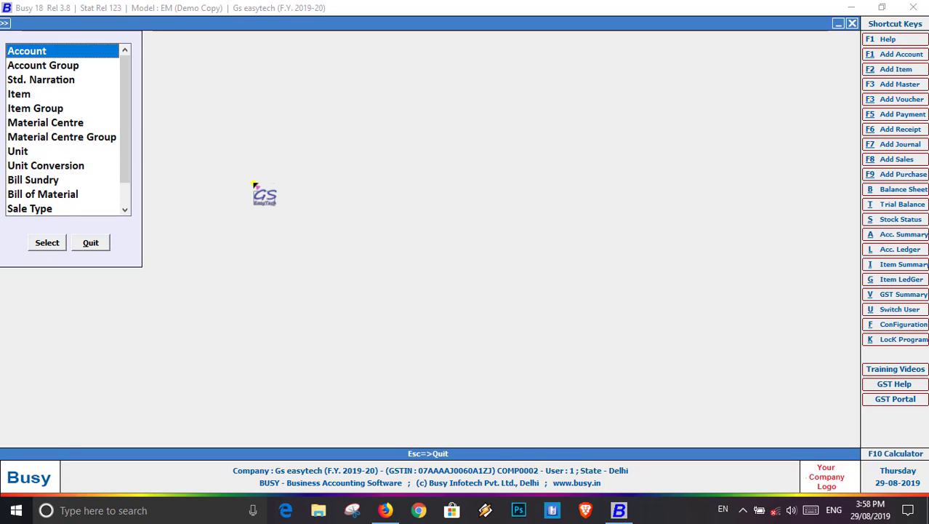
key("Down")
key("Up")
key("Escape")
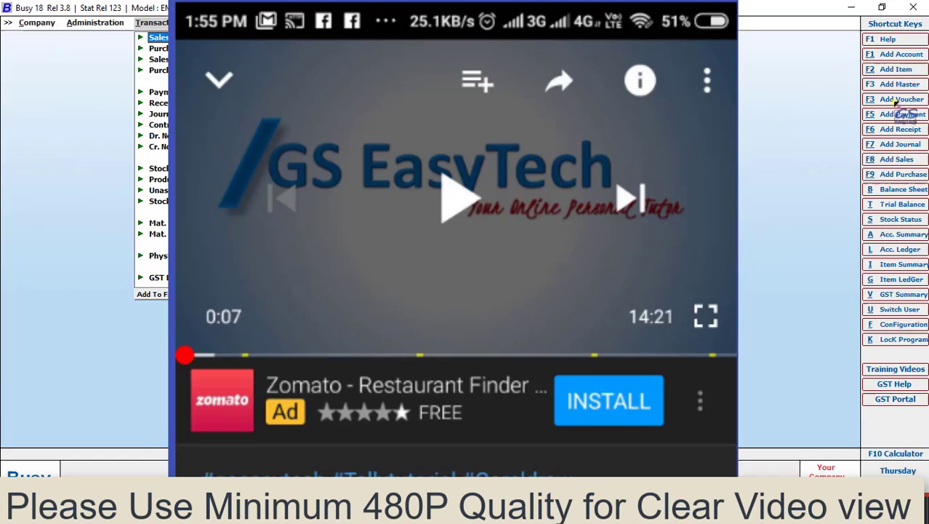
Choose Receipt from the voucher types to view a blank Add Receipt Voucher form, and quit without saving
left_click(895, 101)
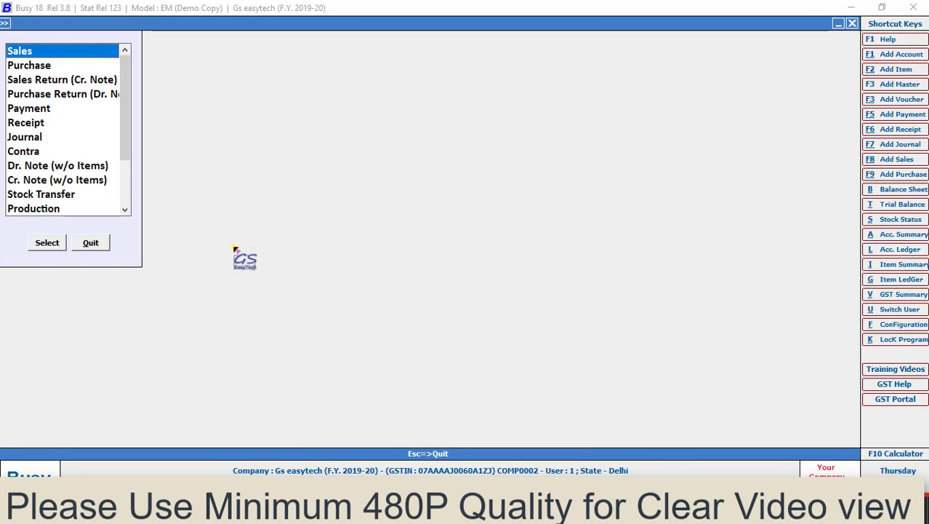
key("r")
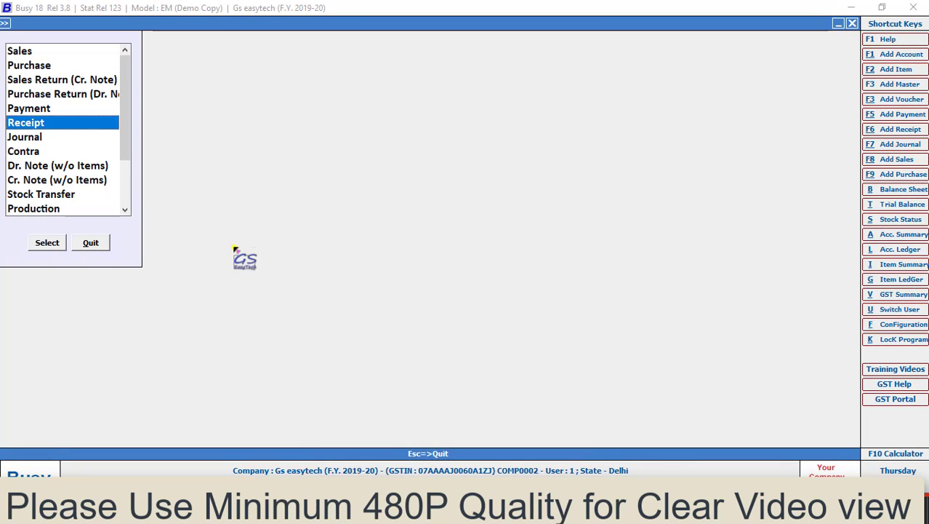
key("Return")
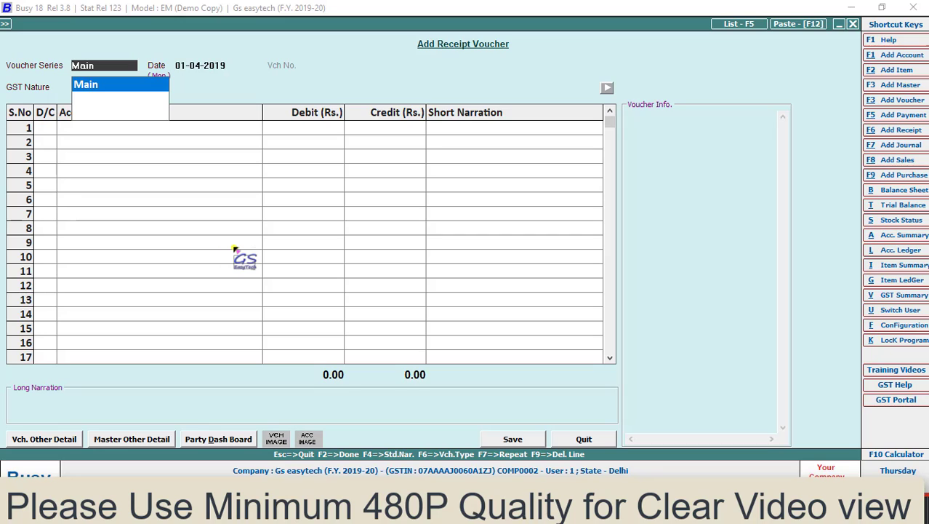
key("Escape")
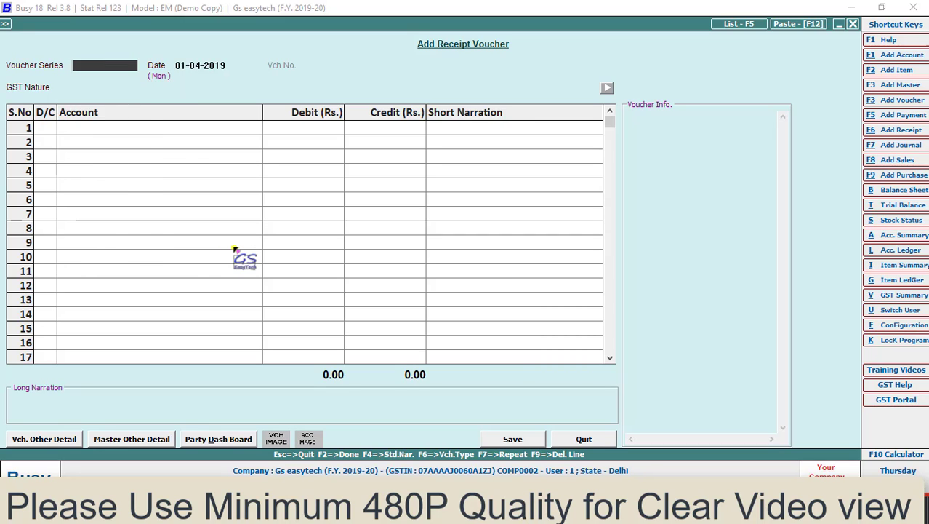
key("Escape")
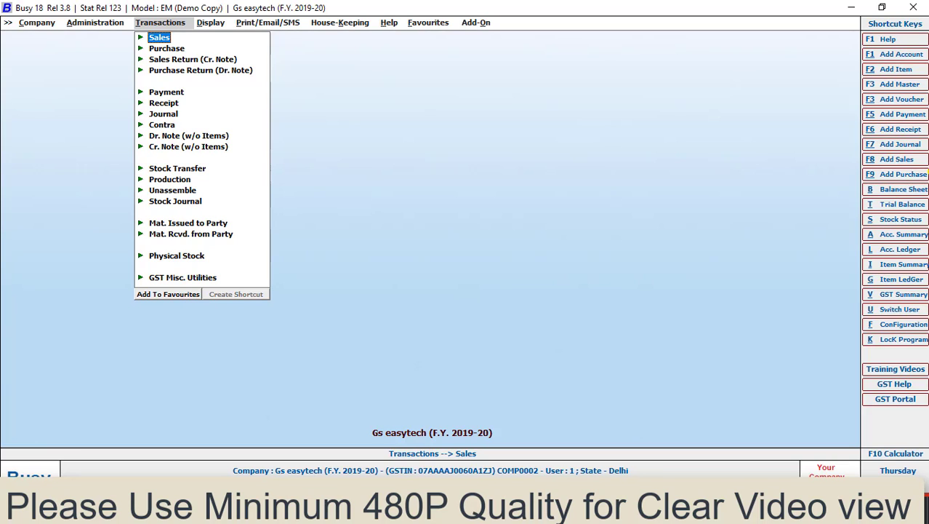
View a blank Add Payment Voucher form and quit without saving
key("F5")
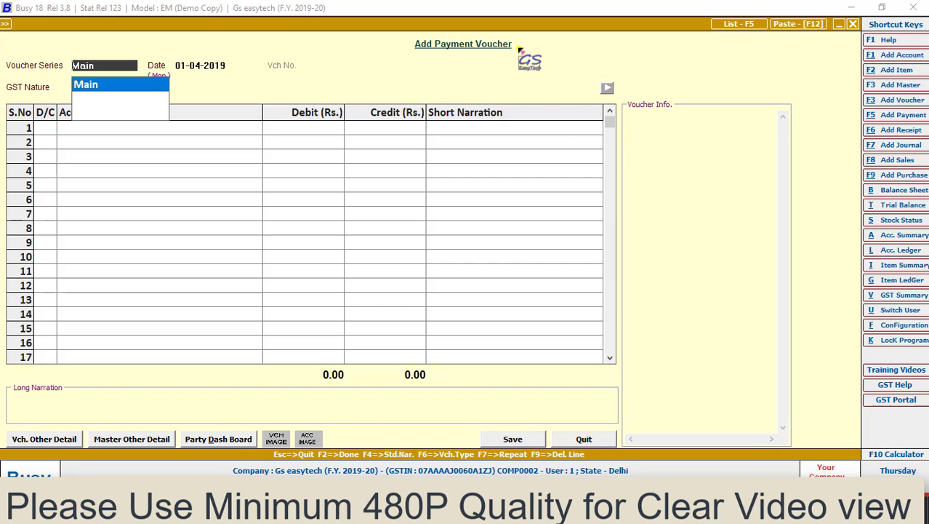
key("Escape")
key("Escape")
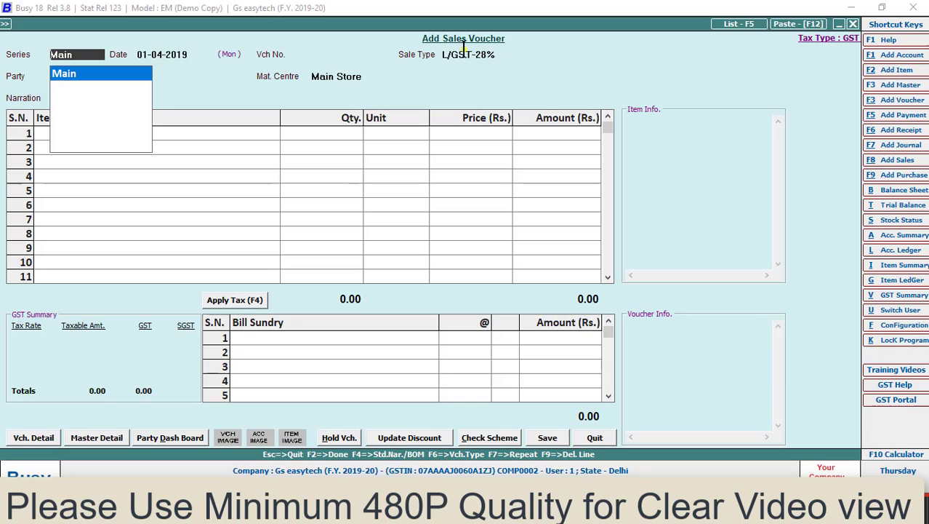
View a blank Add Sales Voucher form and quit without saving
left_click(909, 161)
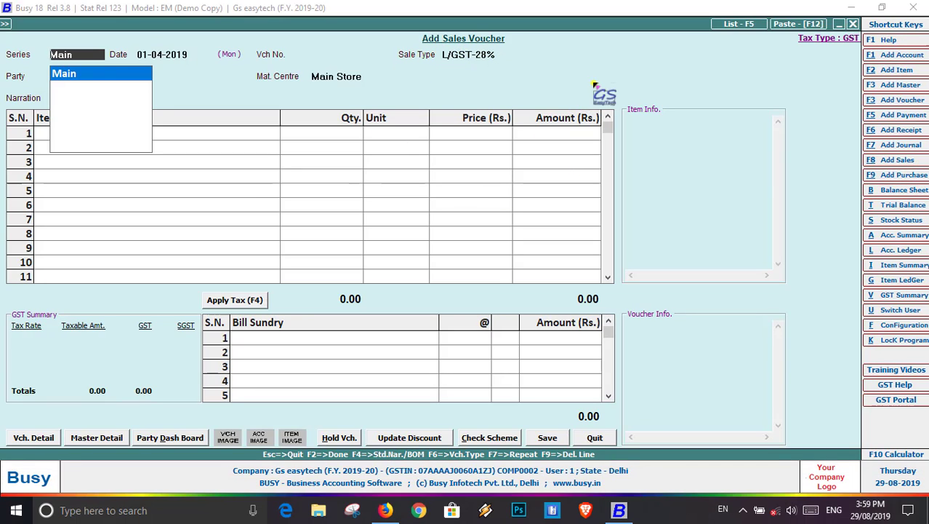
key("Escape")
key("Escape")
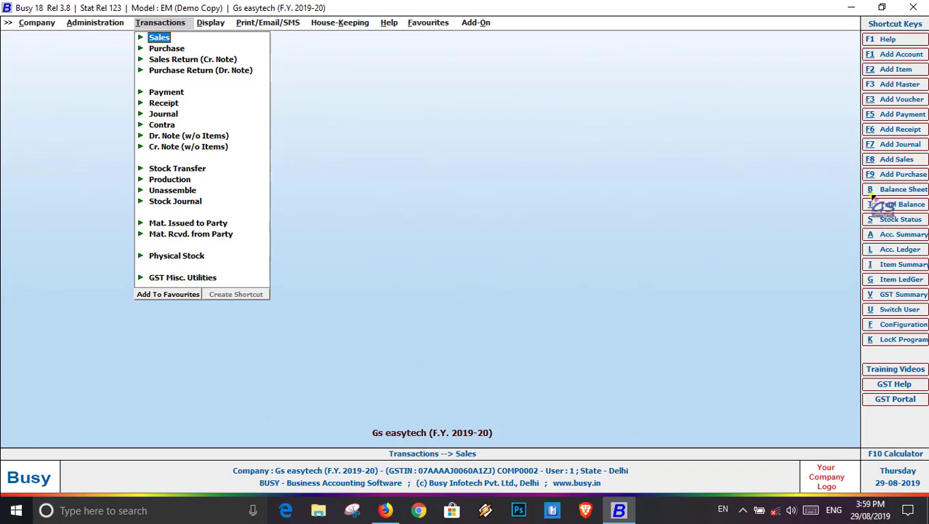
Generate the Balance Sheet for 01-04-2019 with the default options, look through its liabilities rows, and quit the report
left_click(921, 190)
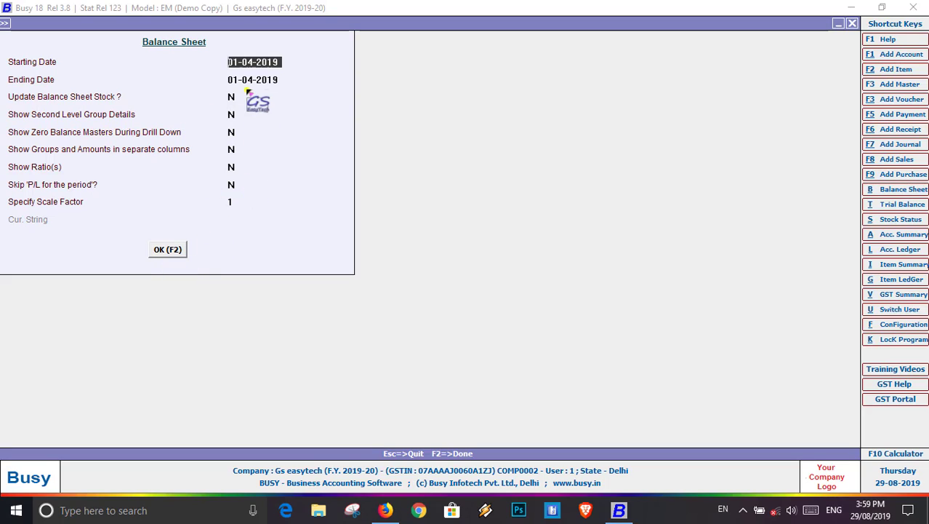
left_click(189, 246)
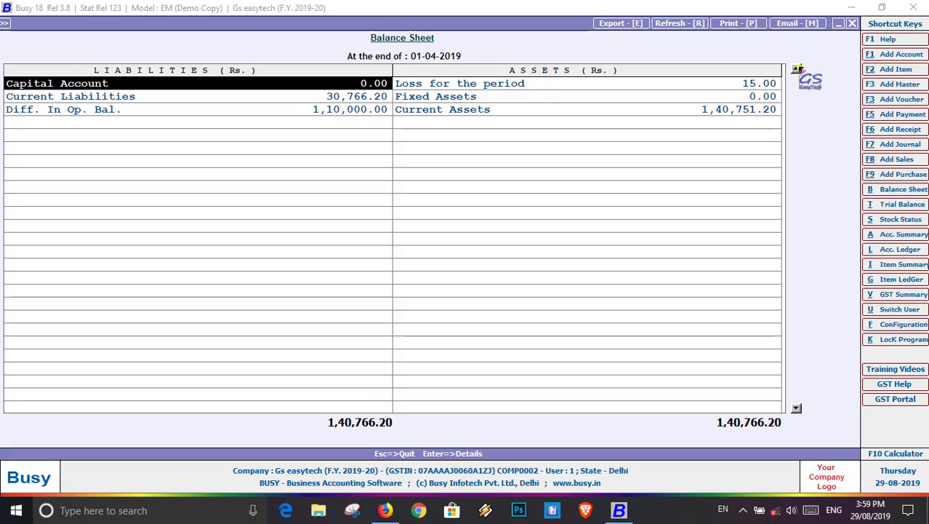
left_click(797, 408)
left_click(797, 408)
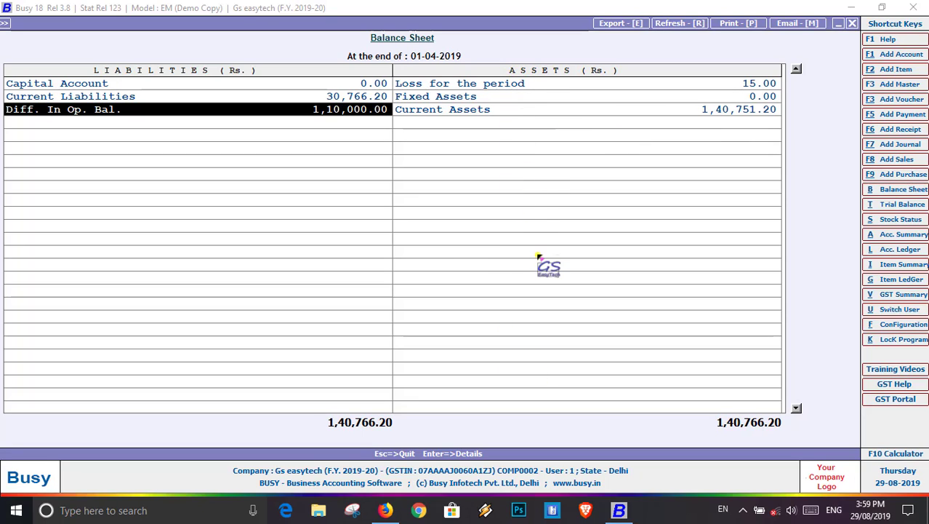
key("Escape")
key("Escape")
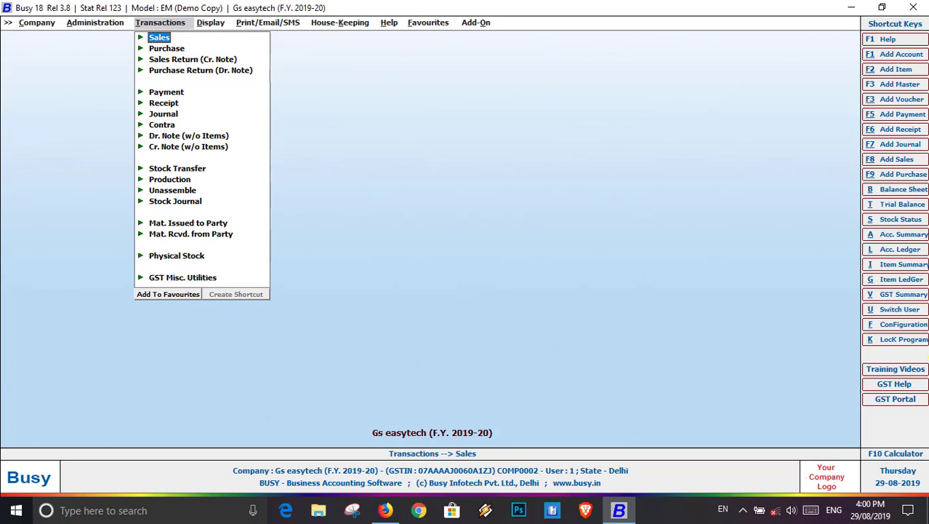
Generate the month-end Stock Status for all items at the end of April, shown by name without item values
key("s")
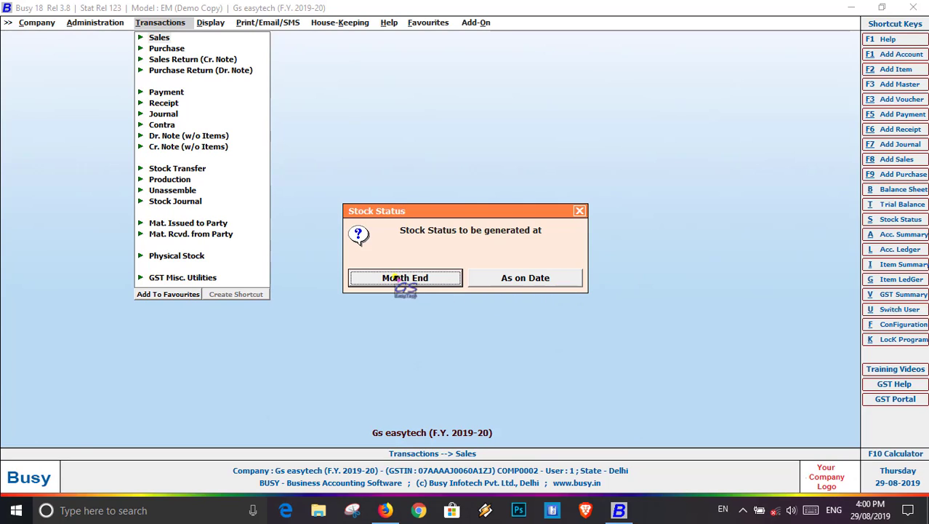
left_click(409, 278)
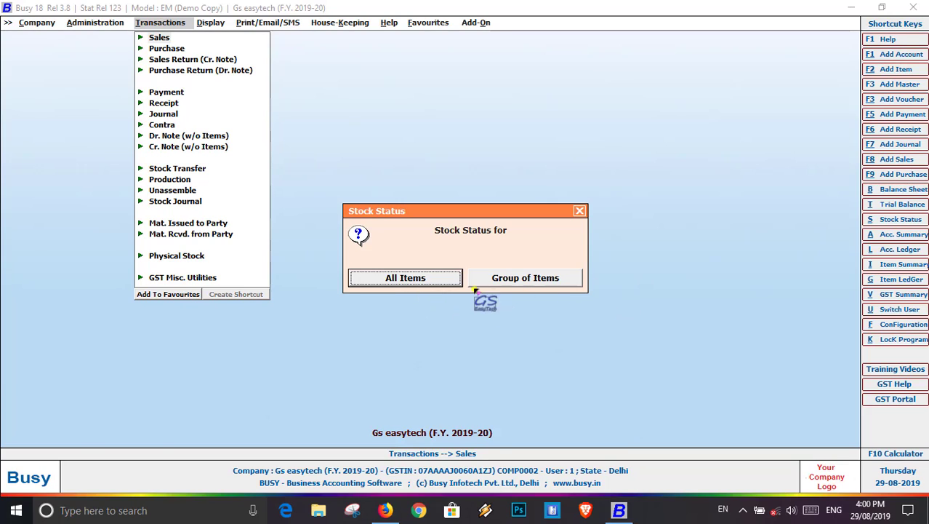
left_click(426, 278)
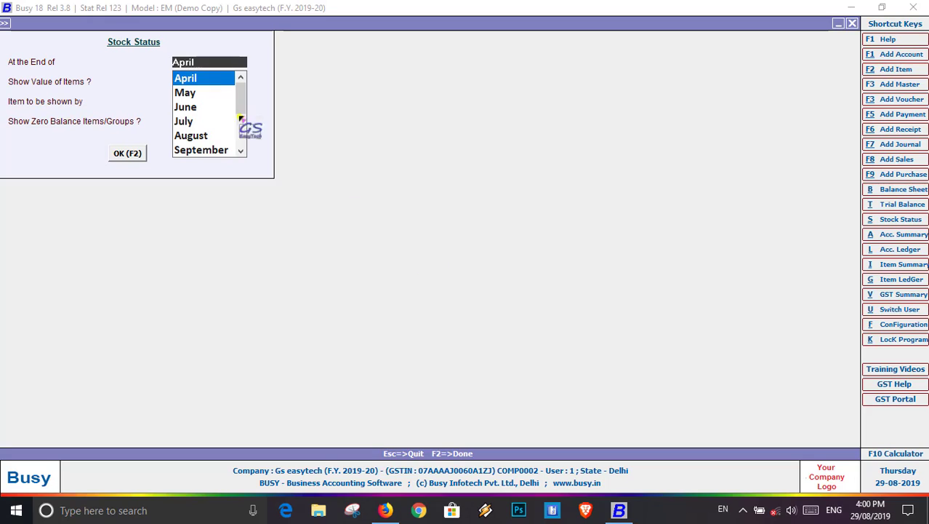
key("Return")
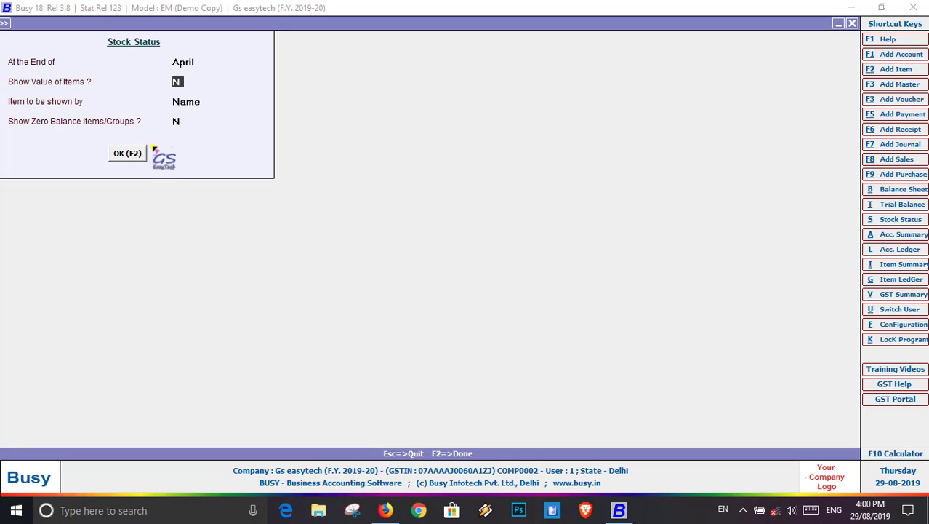
left_click(129, 154)
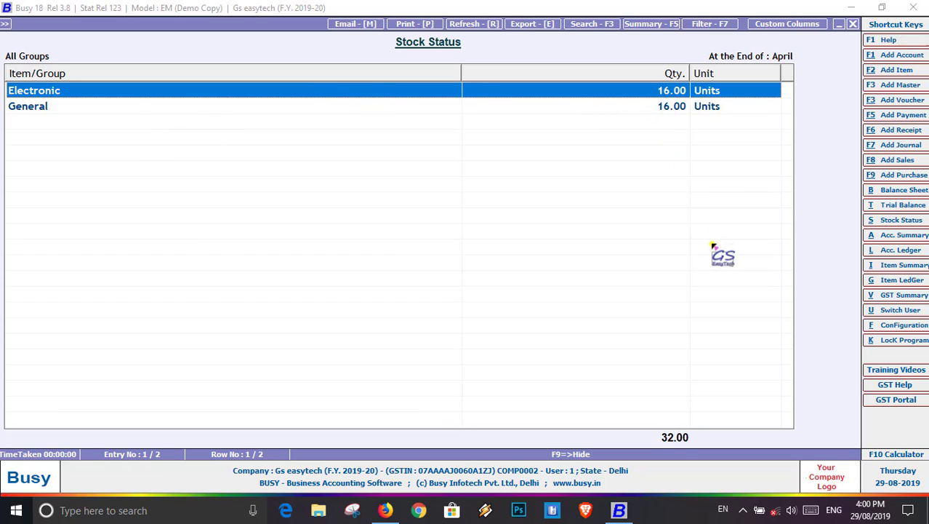
Drill down from the Electronic group through Keyboard Large Hand and April to its Stock Ledger, and quit all the stock reports
key("Down")
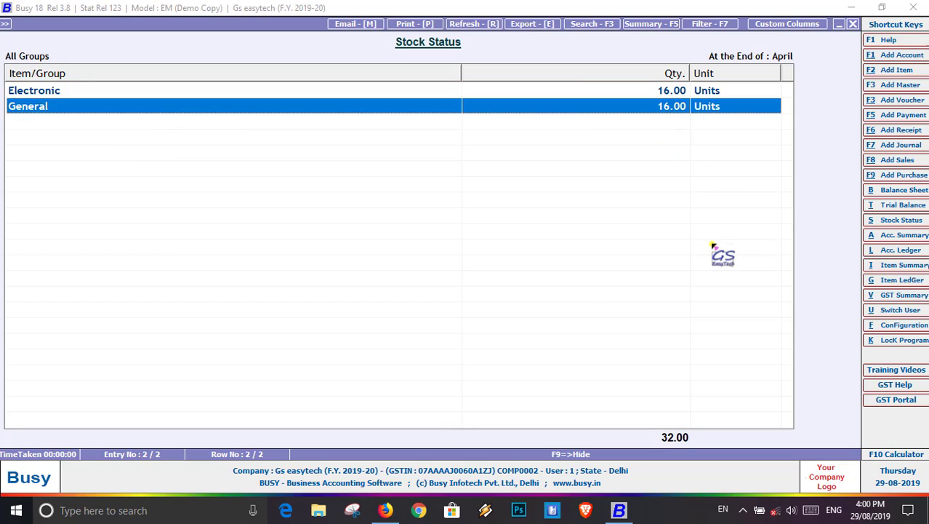
key("Up")
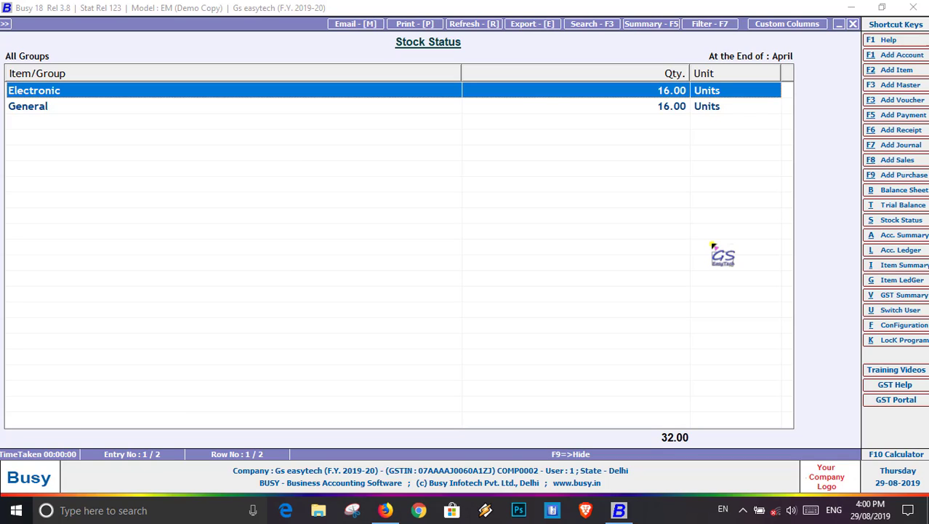
key("Return")
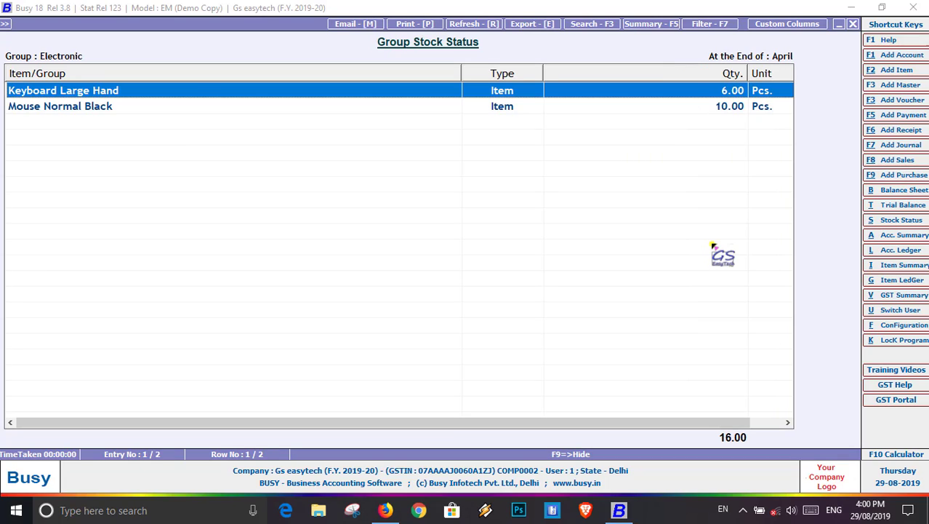
key("Return")
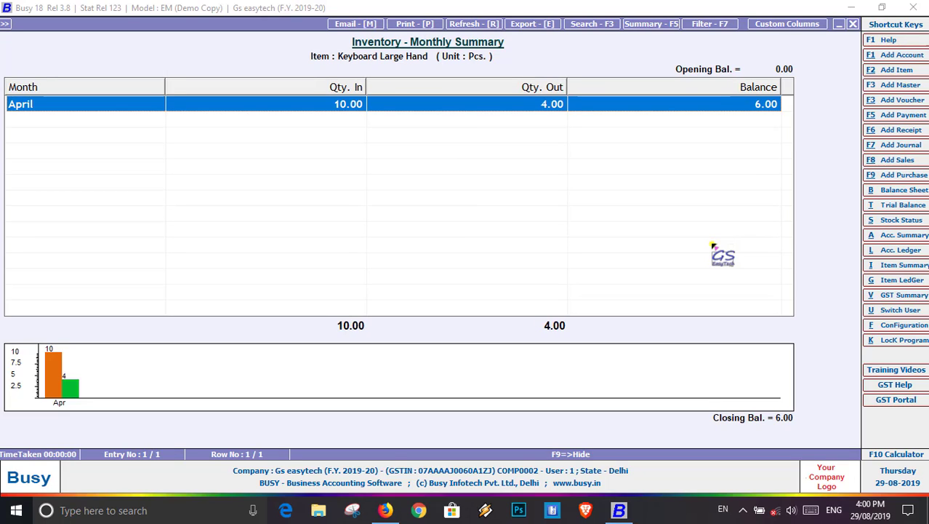
key("Return")
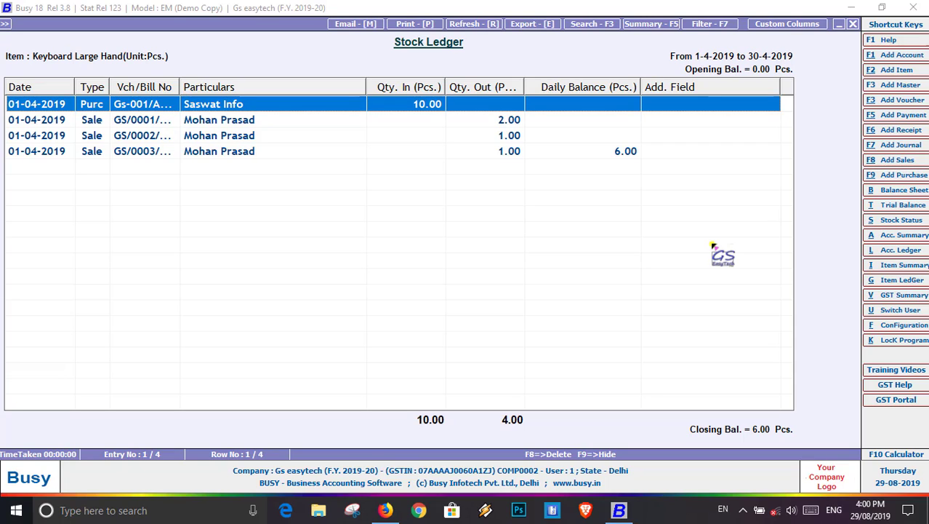
key("Escape")
key("Escape")
key("Escape")
key("Escape")
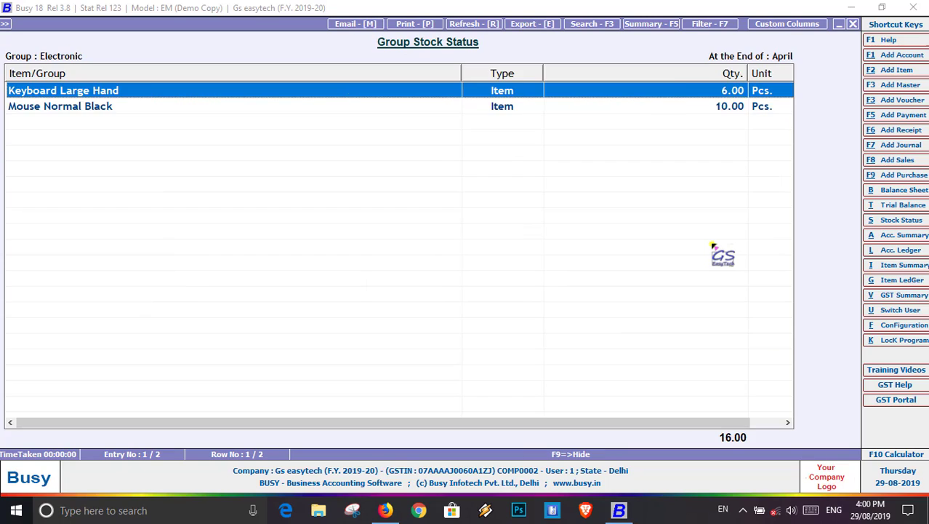
key("Escape")
key("Escape")
key("Escape")
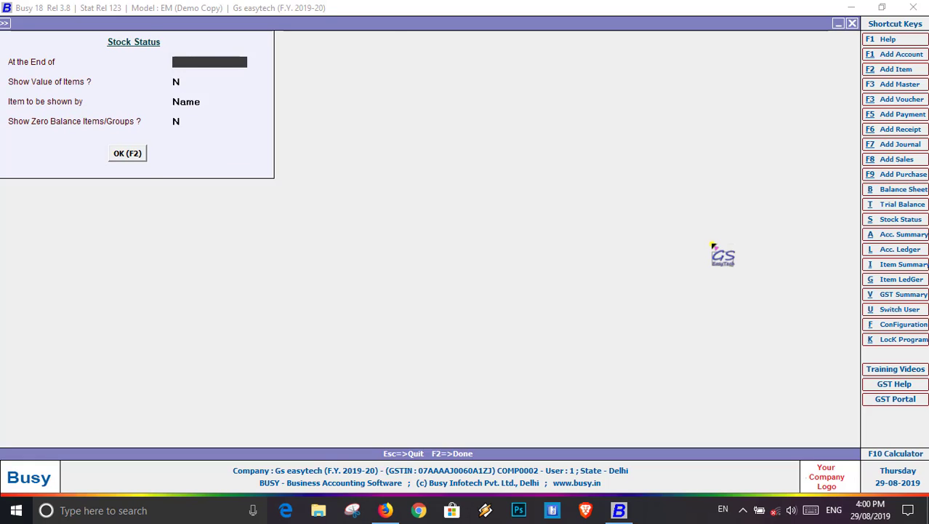
key("Escape")
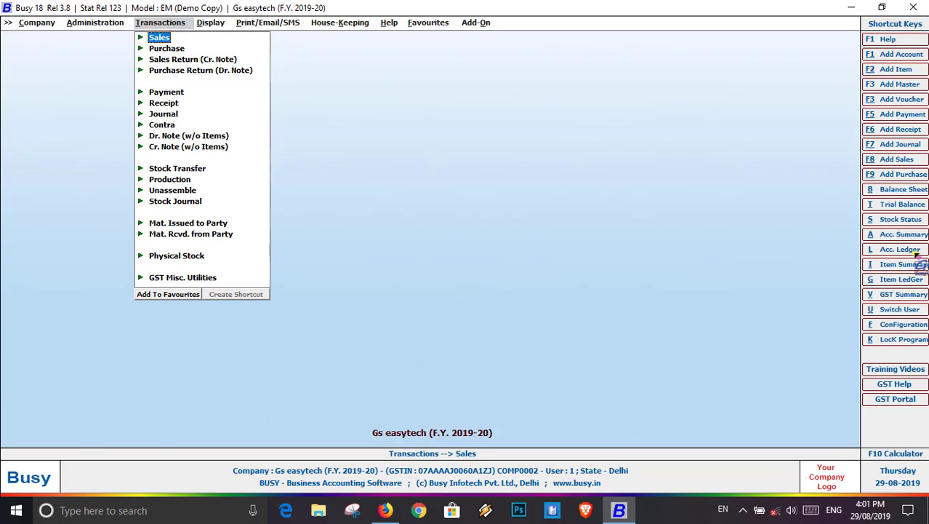
Generate the GST Summary for 01-04-2019 with the default options and examine its tax details
left_click(909, 304)
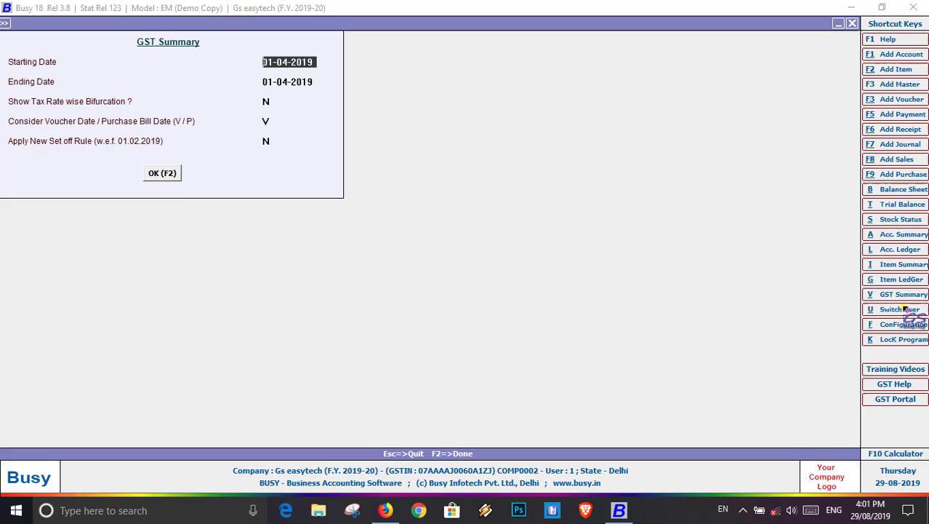
left_click(161, 174)
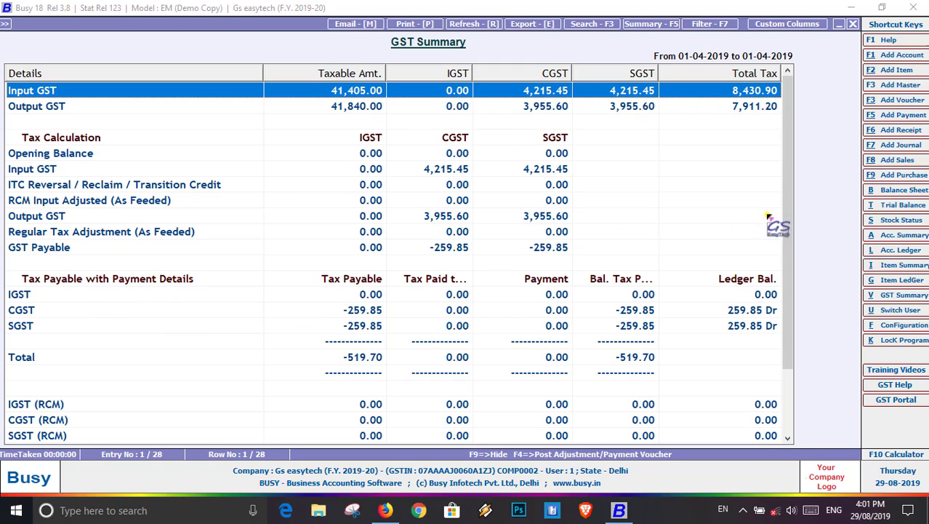
left_click_drag(787, 114, 787, 150)
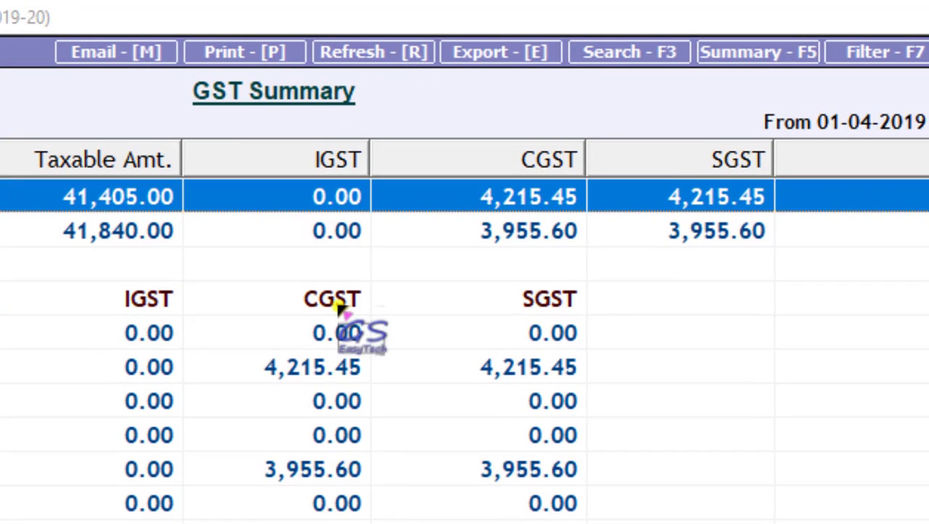
Bring up the print choices for the GST Summary, cancel without printing, and quit the report
key("alt+p")
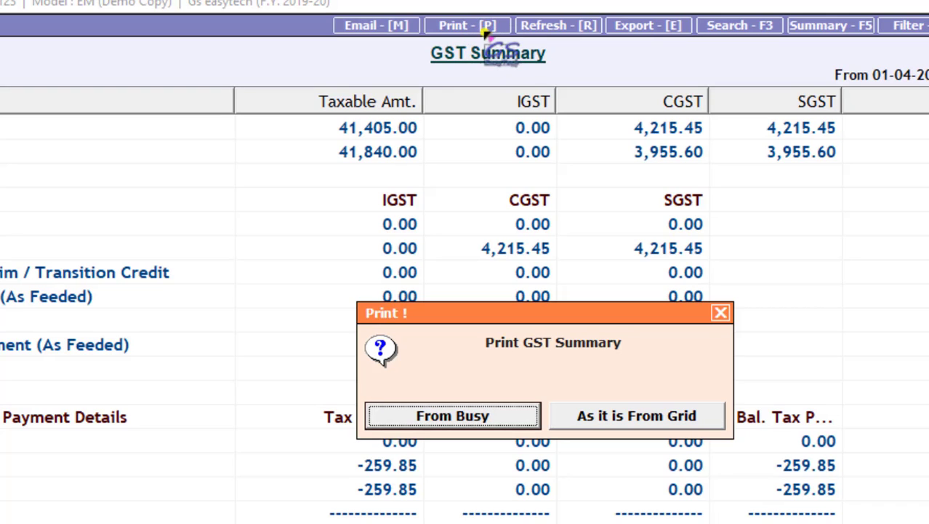
key("Escape")
key("Escape")
key("Escape")
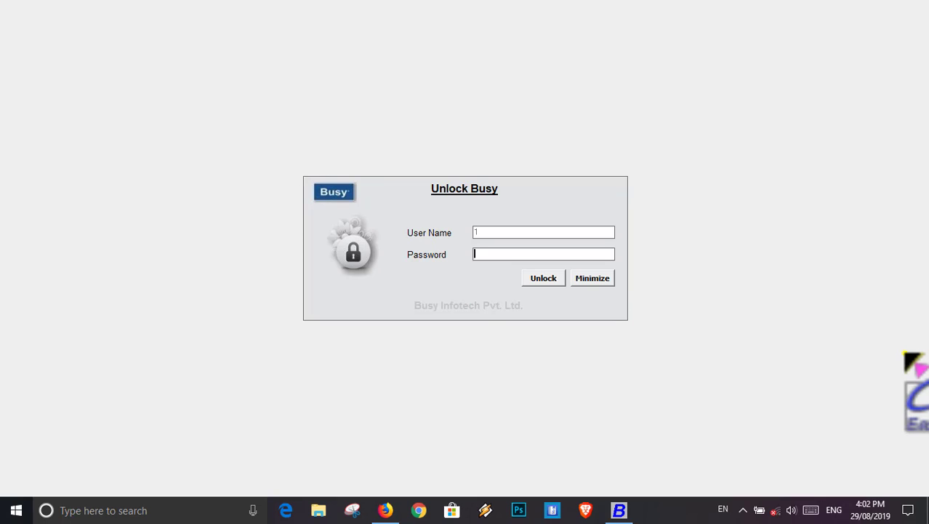
Unlock the program for the current user and expand the Sales transaction entries
key("Return")
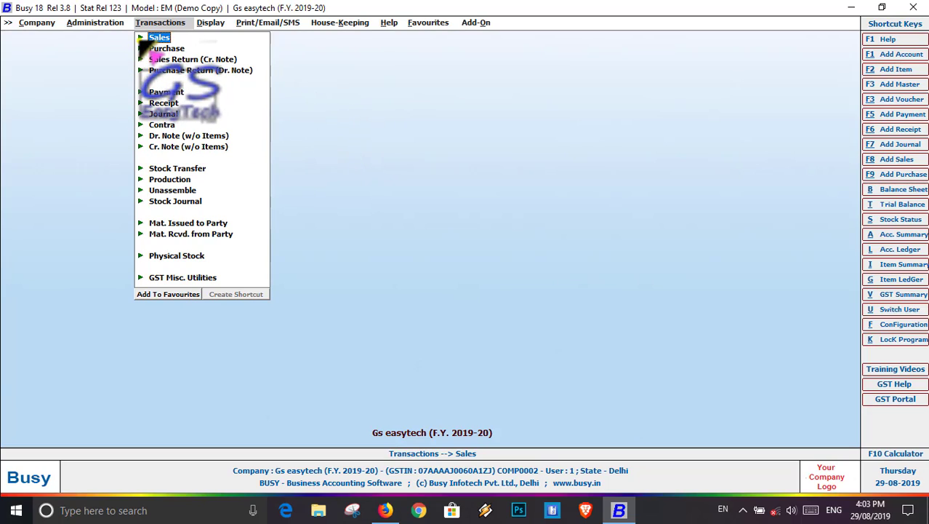
key("Return")
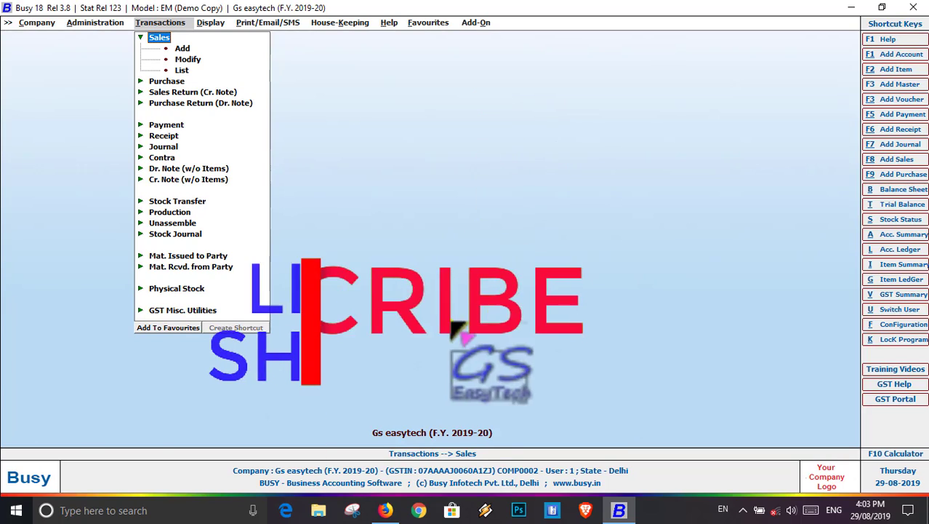
Switch to Firefox to view the GS EasyTech YouTube channel's videos
left_click(385, 510)
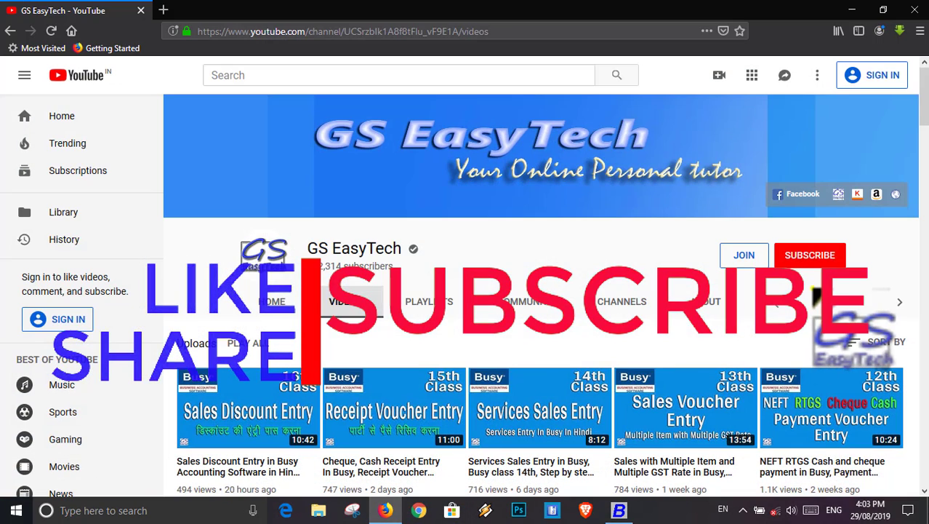